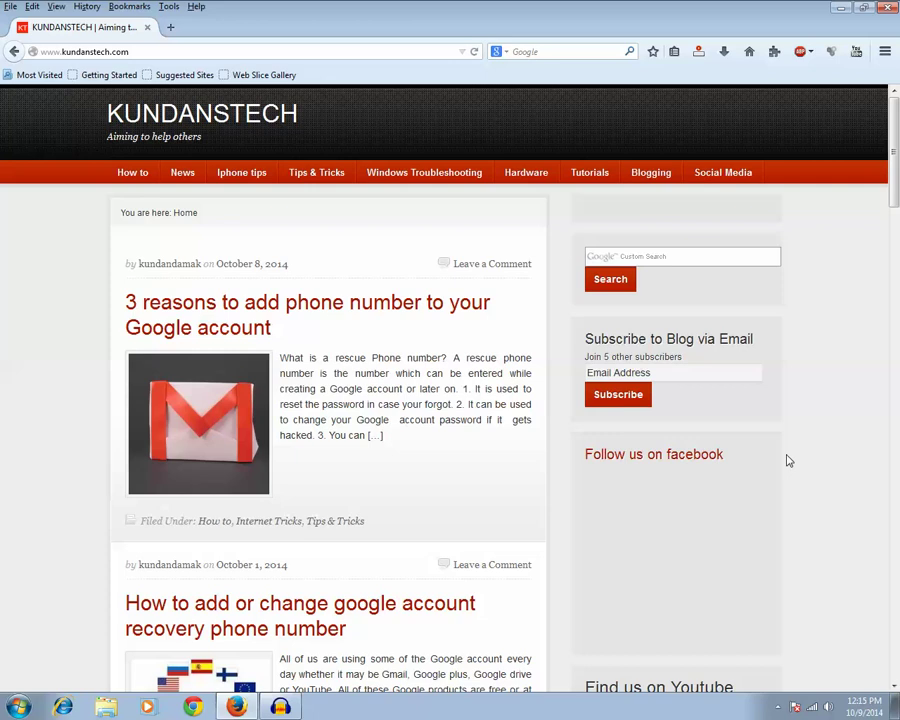
Step: Reload the blog page, then go to google.com/settings in the address bar
key(F5)
click(249, 51)
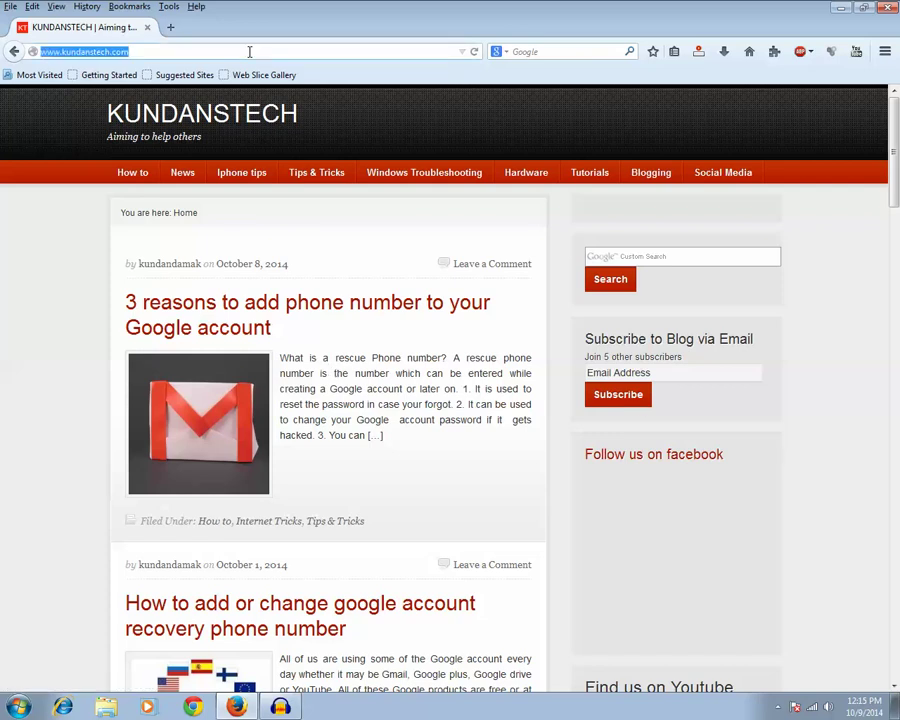
text(google)
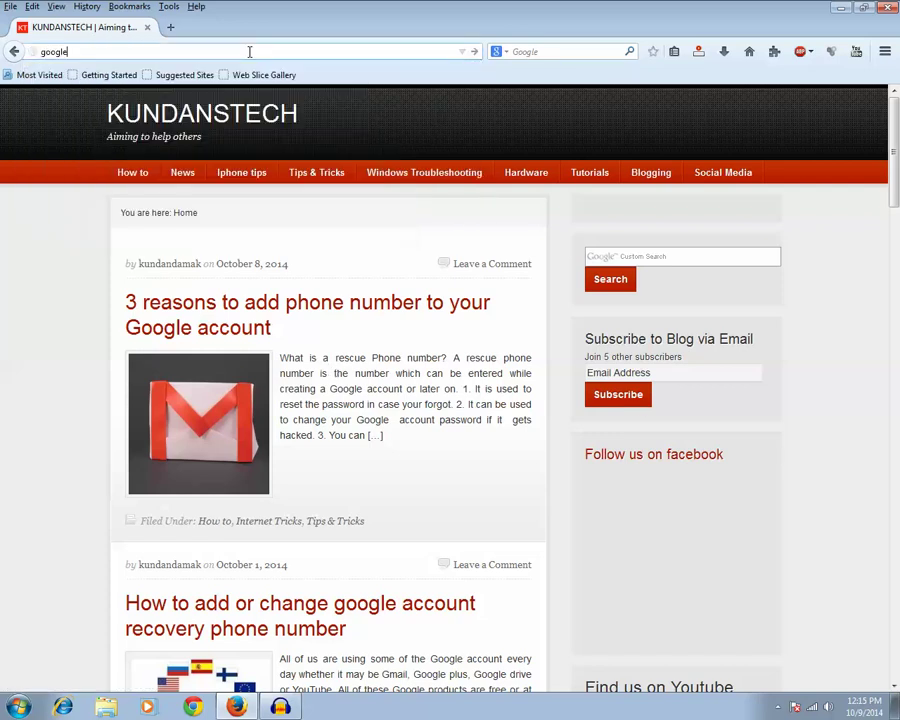
text(.com/settings)
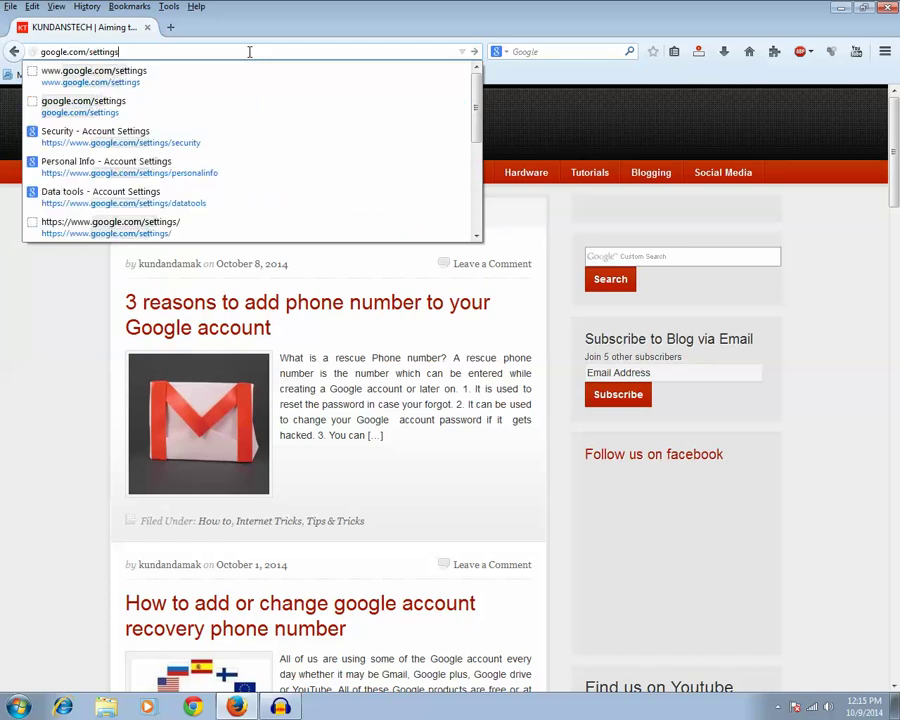
key(Return)
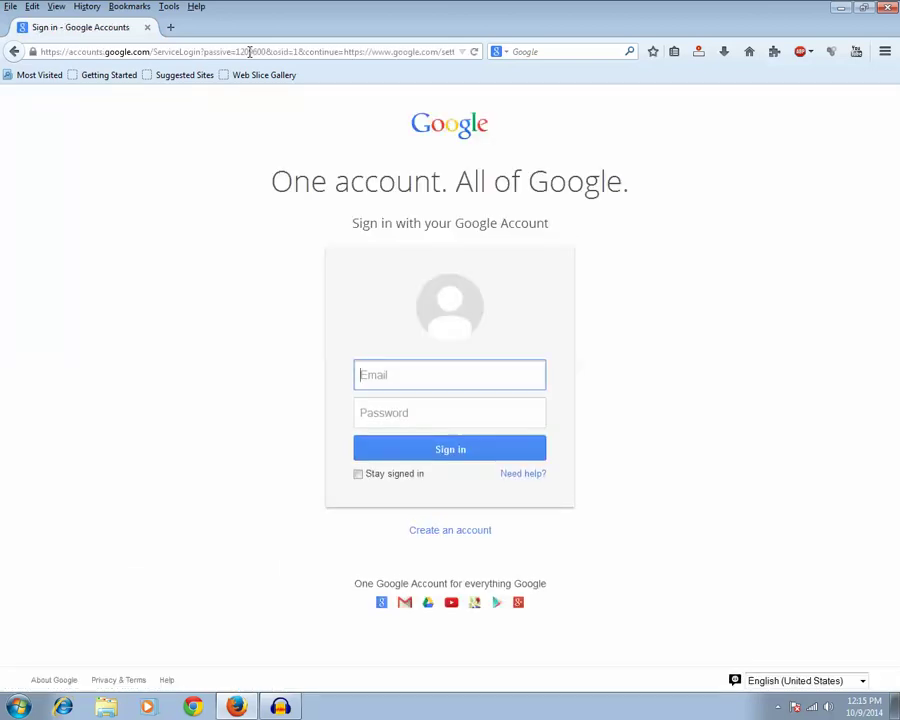
Step: Sign in with the saved account username and its password
click(409, 372)
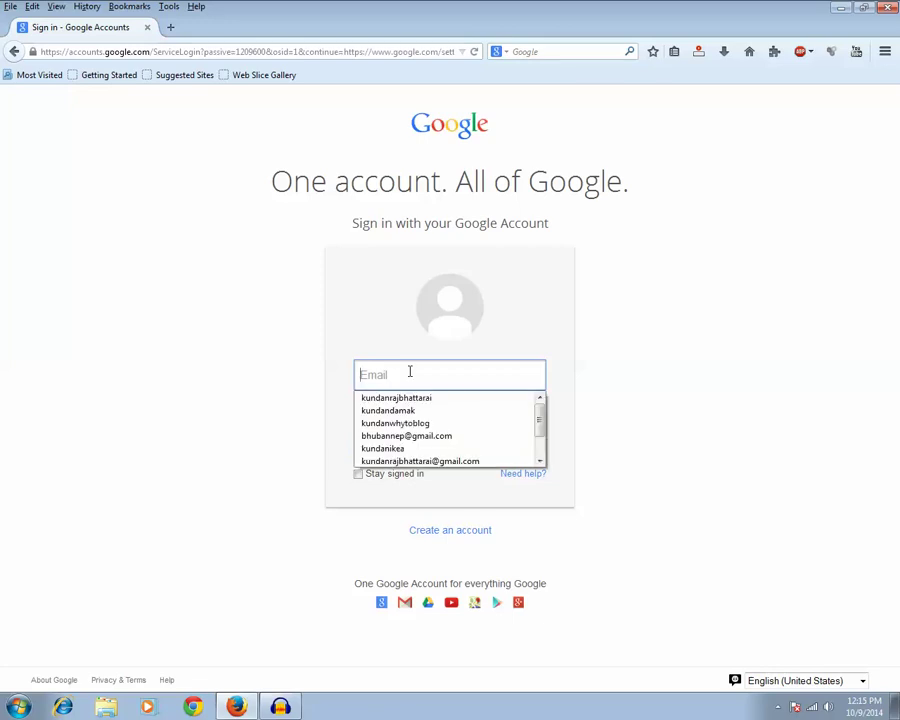
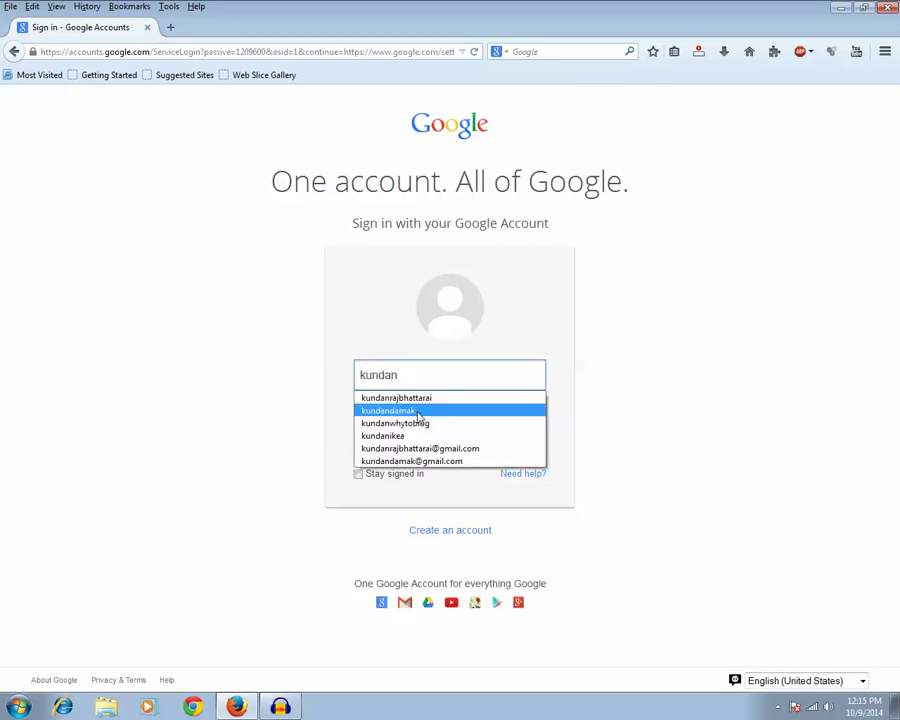
click(419, 411)
click(415, 413)
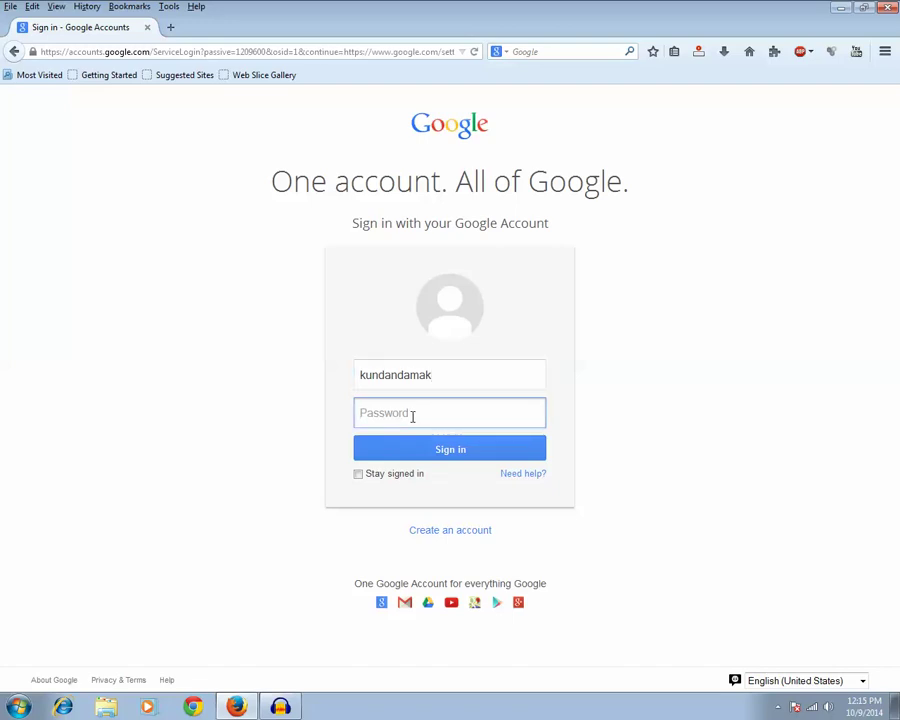
text(*********)
click(451, 453)
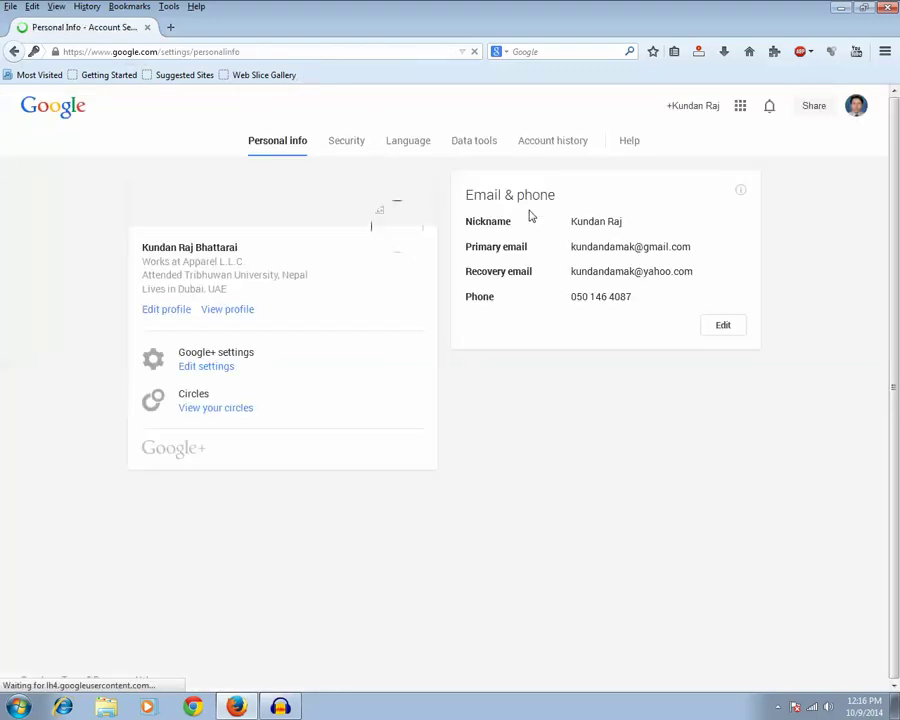
Step: From the Security tab, open the Recovery phone editing page
click(356, 146)
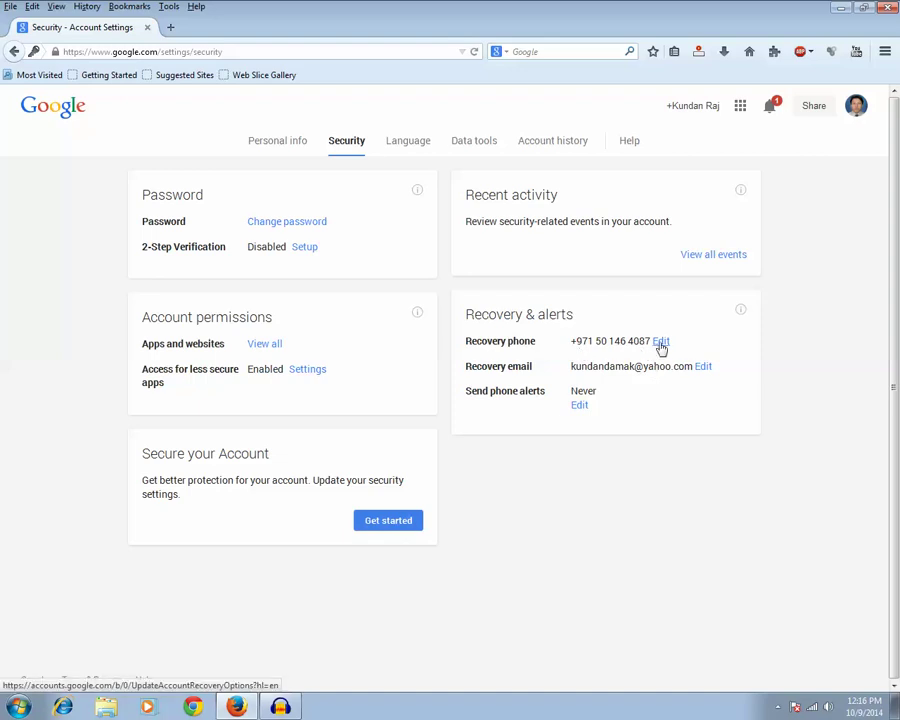
click(661, 343)
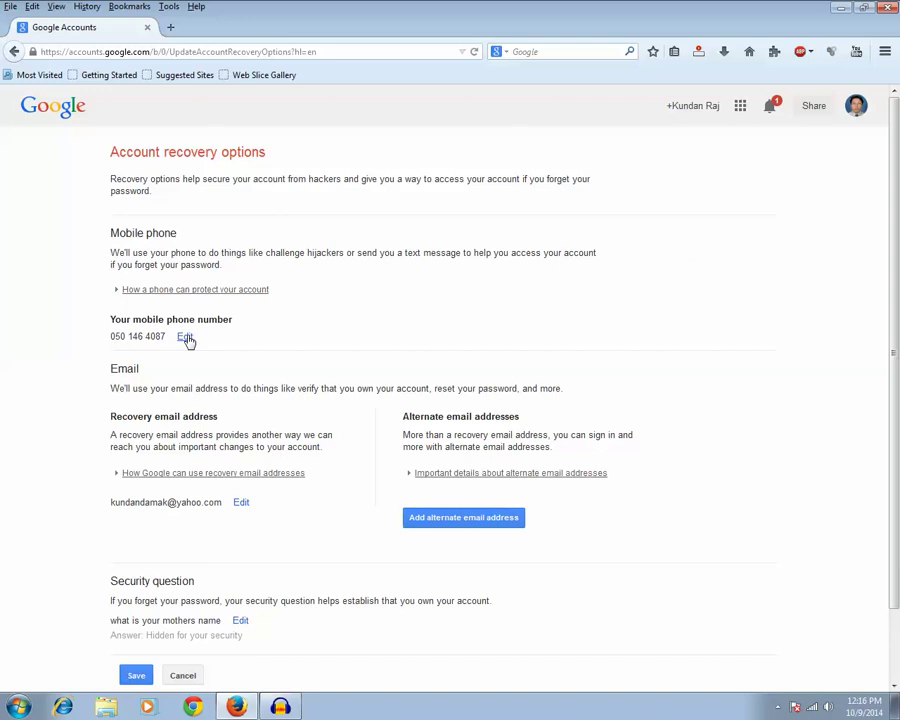
Step: Delete the existing mobile phone number, save the recovery options, and return to the previous form
click(186, 338)
click(188, 339)
drag(187, 362, 48, 362)
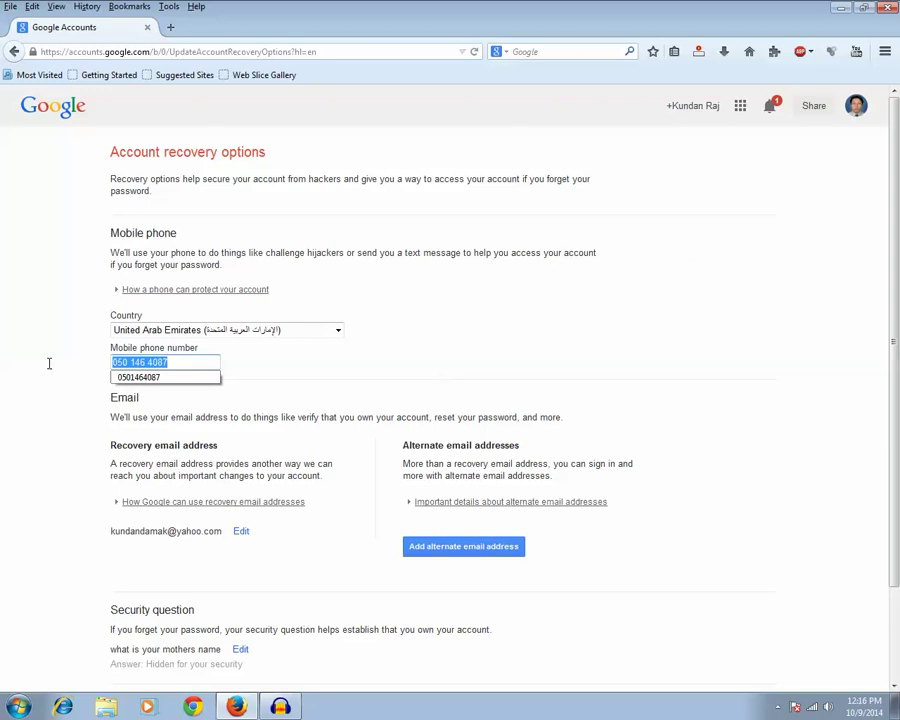
key(BackSpace)
scroll(220, 615, down, 3)
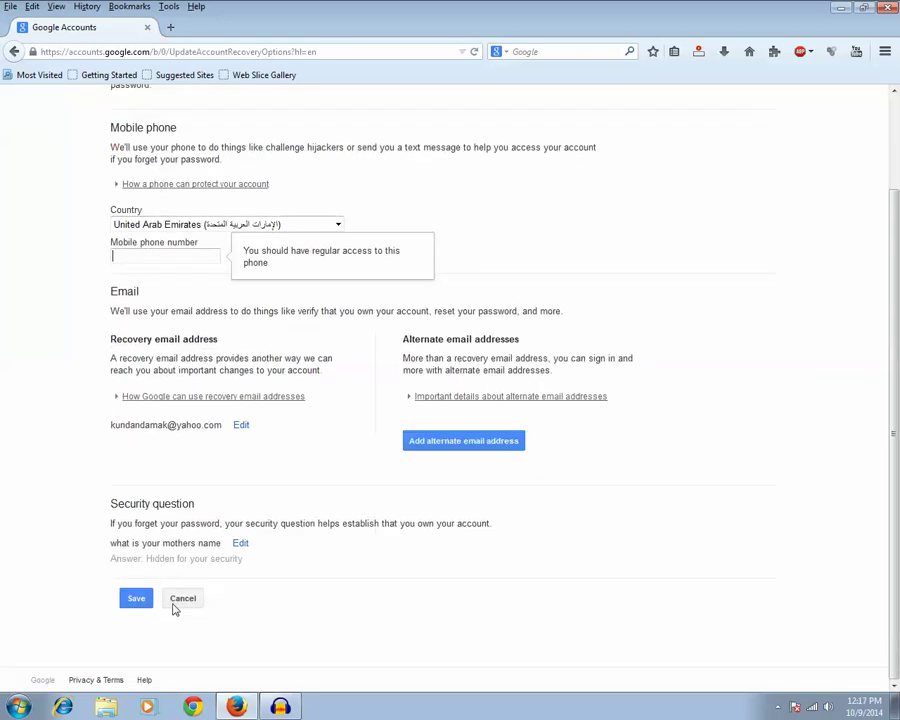
click(124, 603)
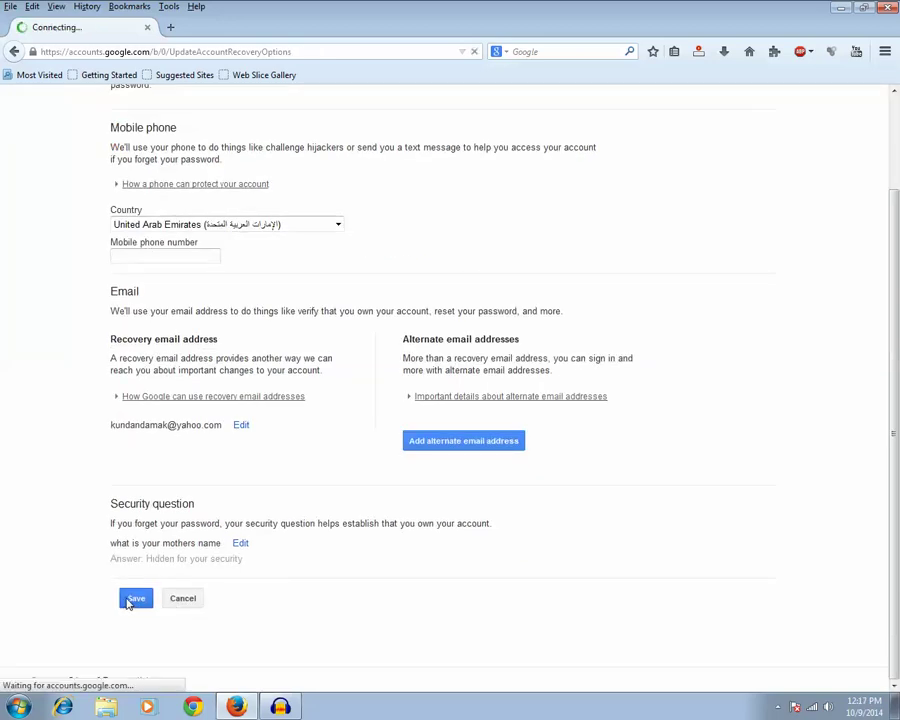
click(16, 54)
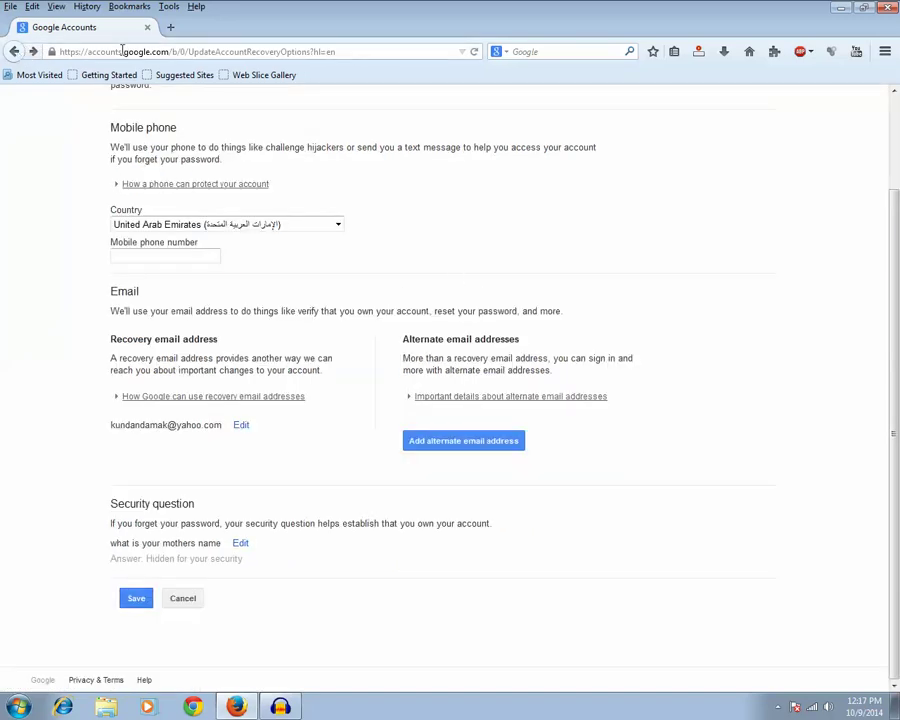
Step: Try accounts.google.com/settings, which gives a 404, then load google.com/settings instead
drag(174, 52, 338, 52)
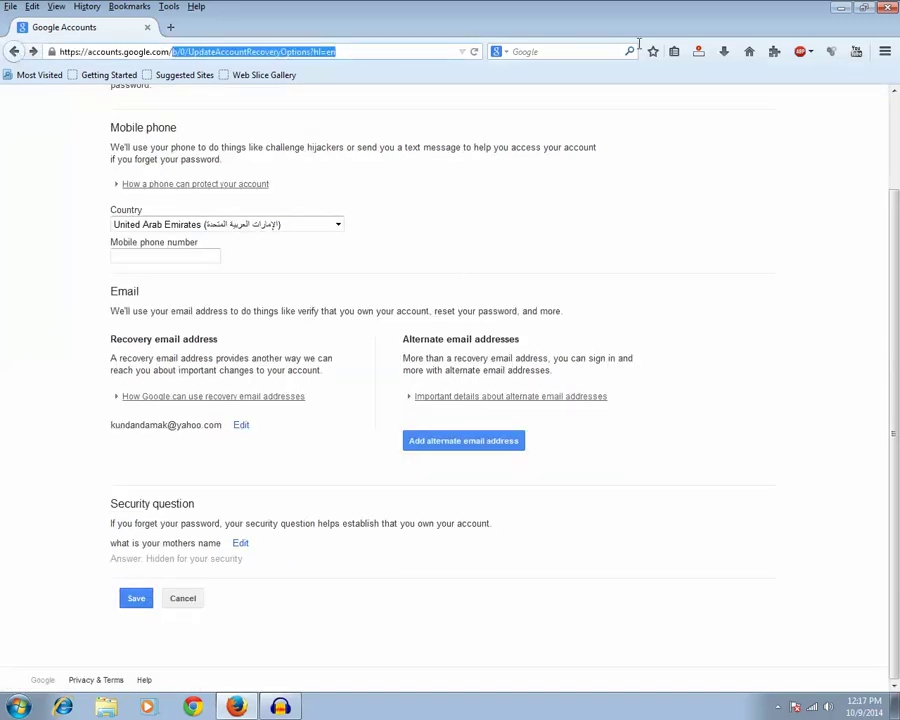
key(BackSpace)
text(s)
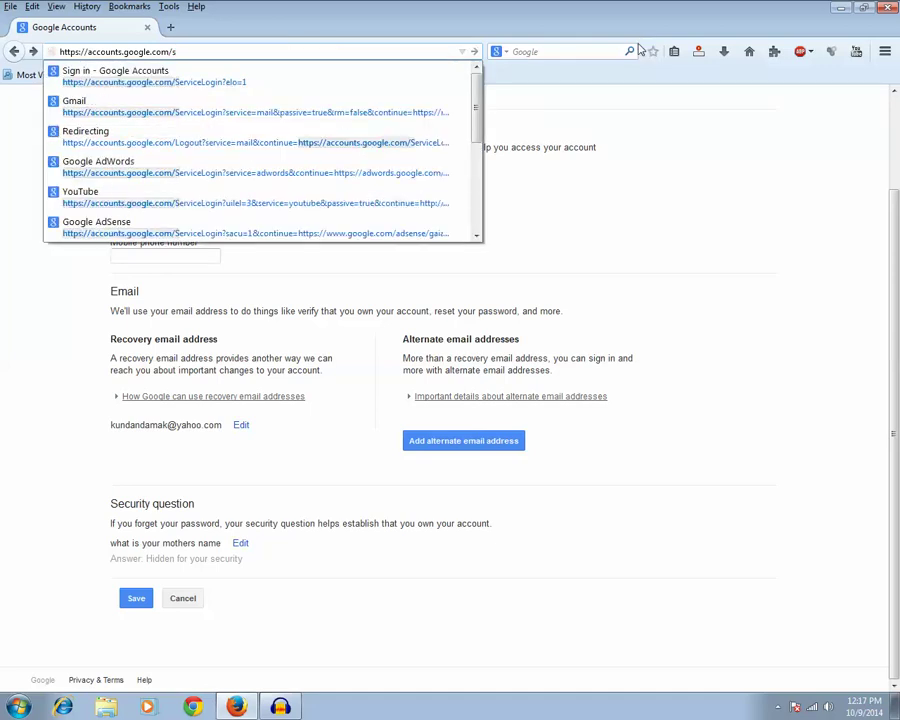
key(Escape)
text(ettings)
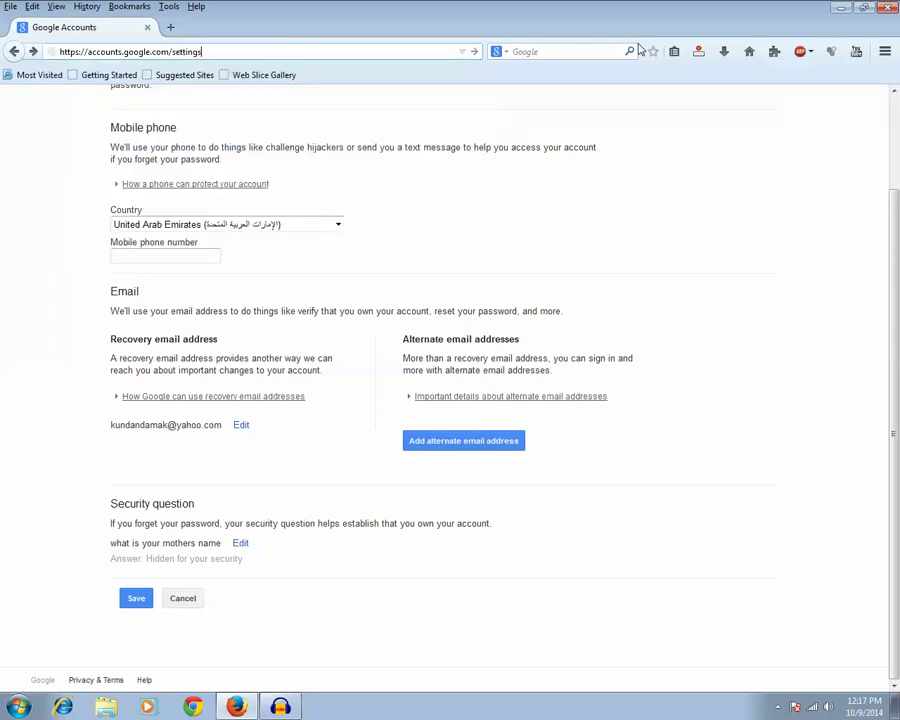
key(Return)
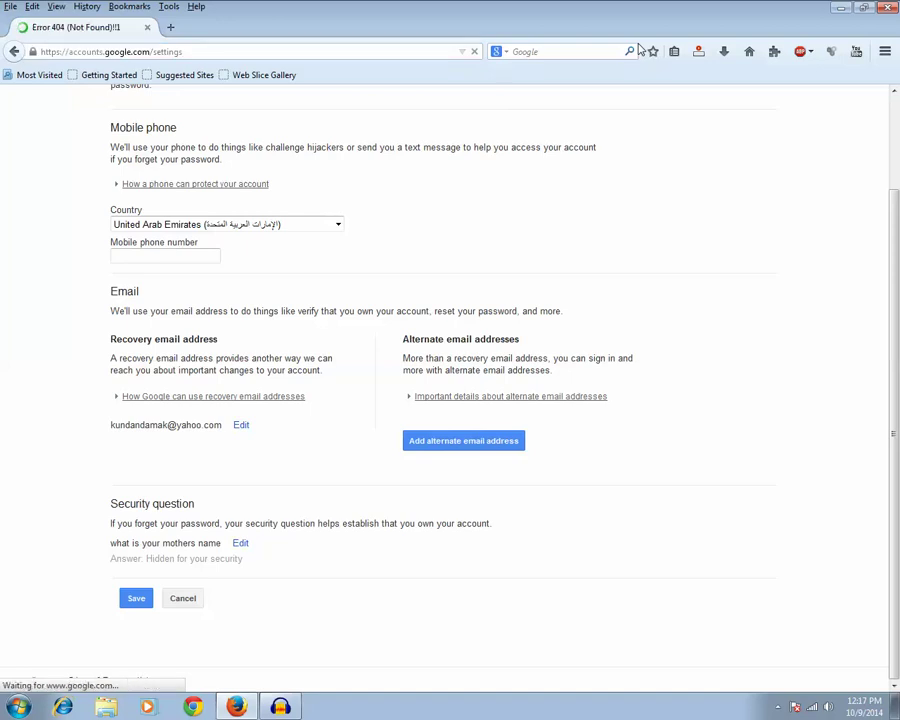
click(203, 48)
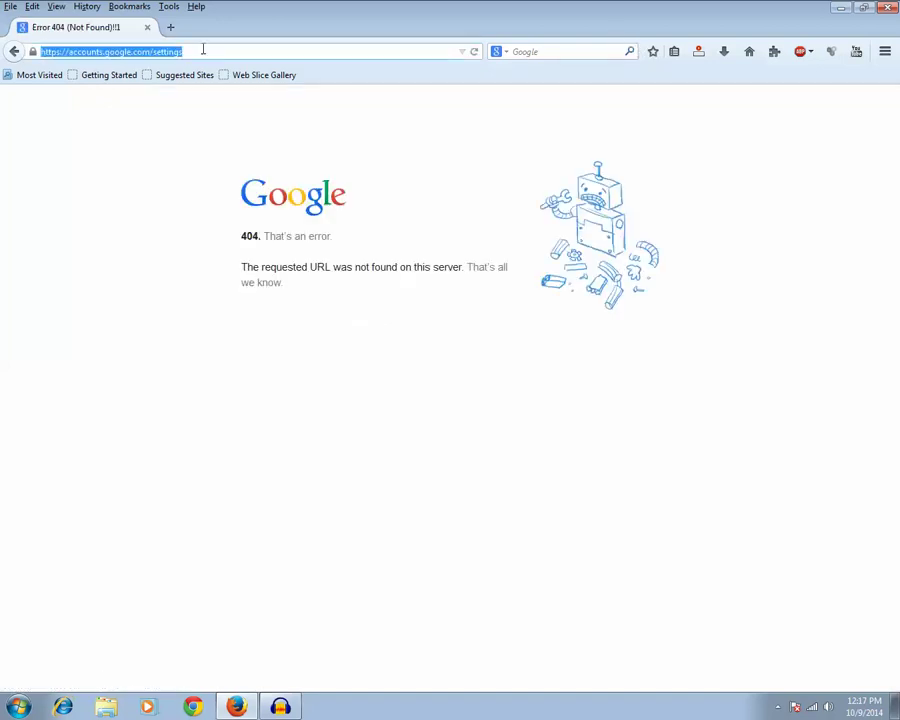
text(google.com/settings)
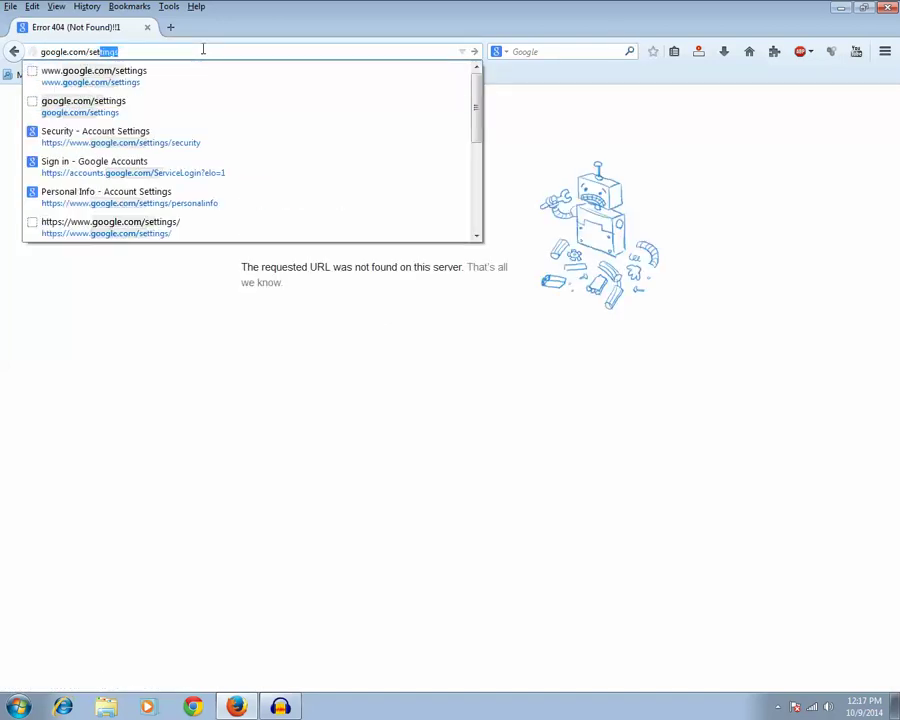
key(Return)
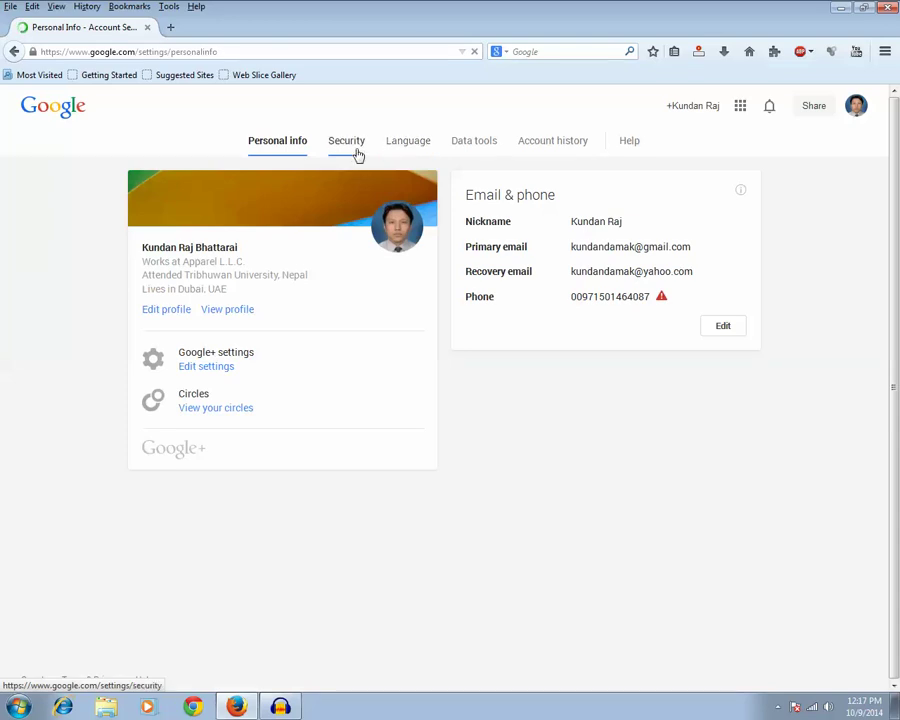
Step: In Security, start adding a recovery phone and open the new-phone form set to United Arab Emirates
click(357, 153)
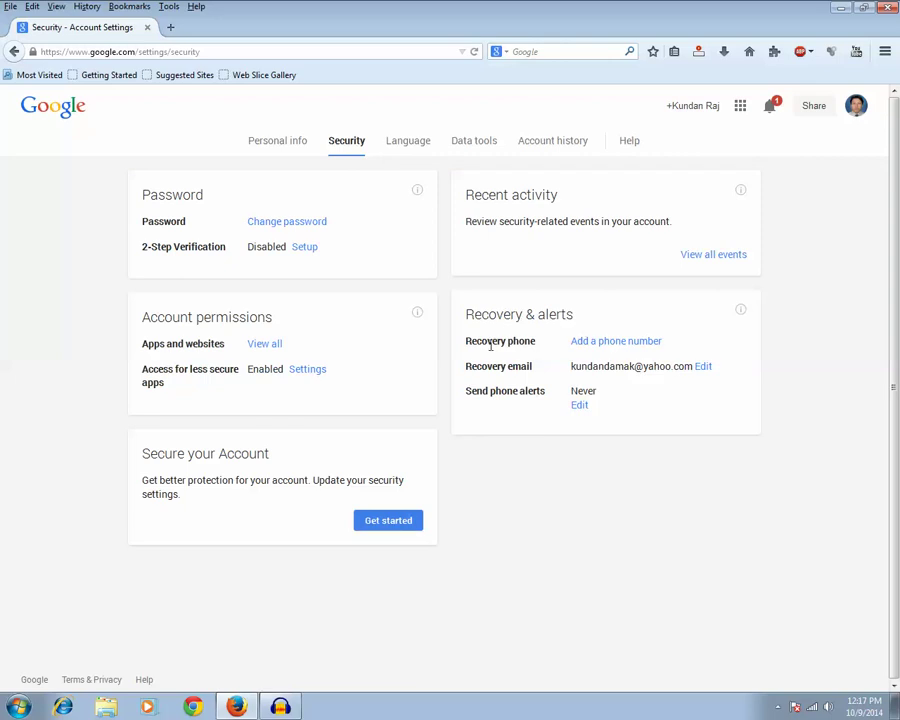
click(590, 346)
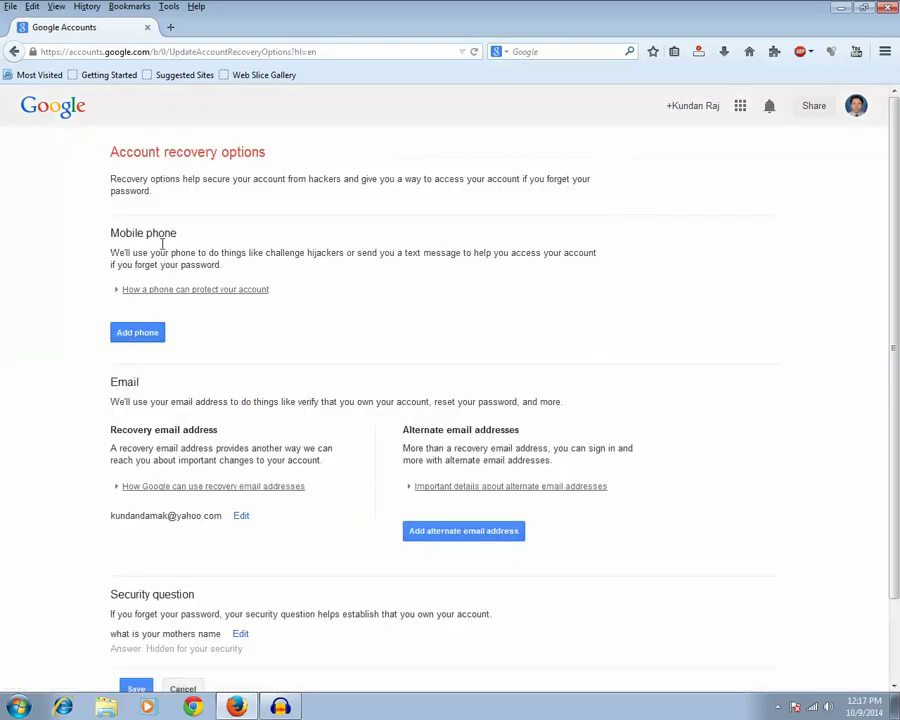
click(142, 334)
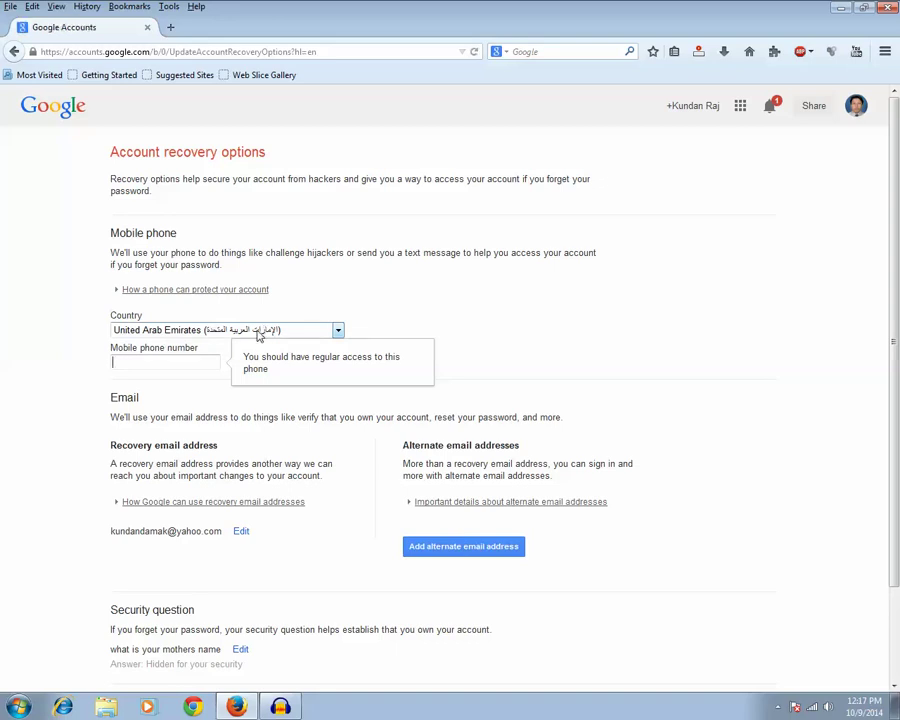
Step: Enter the new UAE mobile number in the Mobile phone number field and save
click(166, 366)
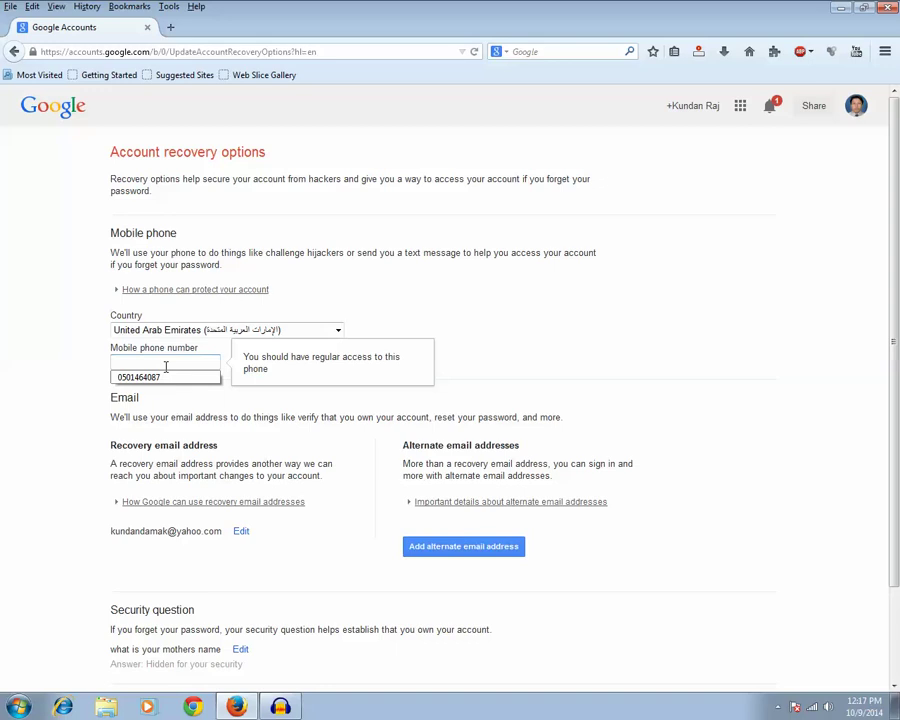
click(449, 323)
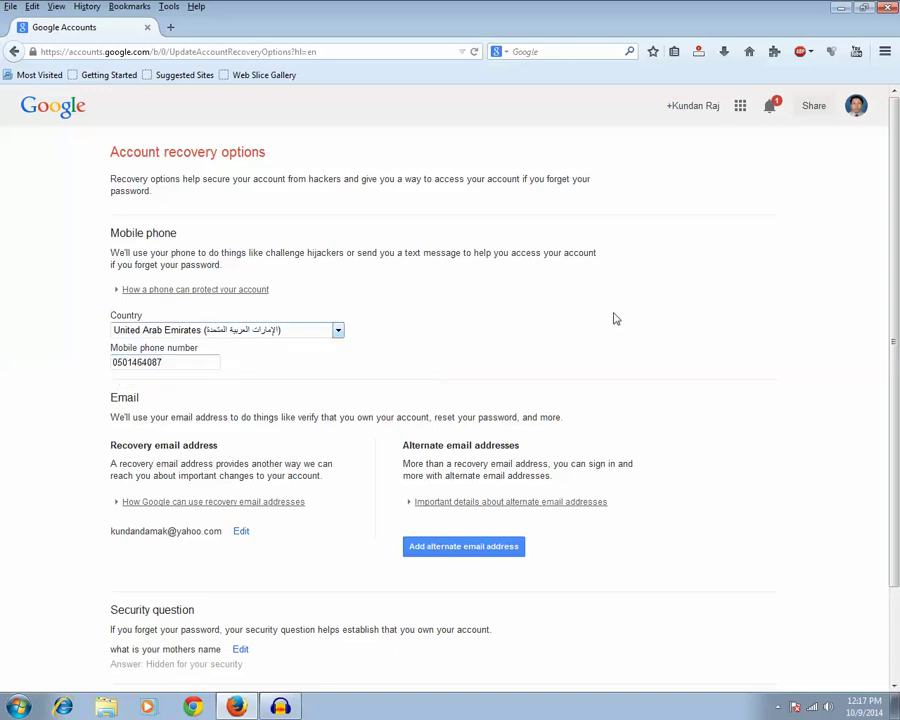
scroll(384, 506, down, 2)
click(143, 600)
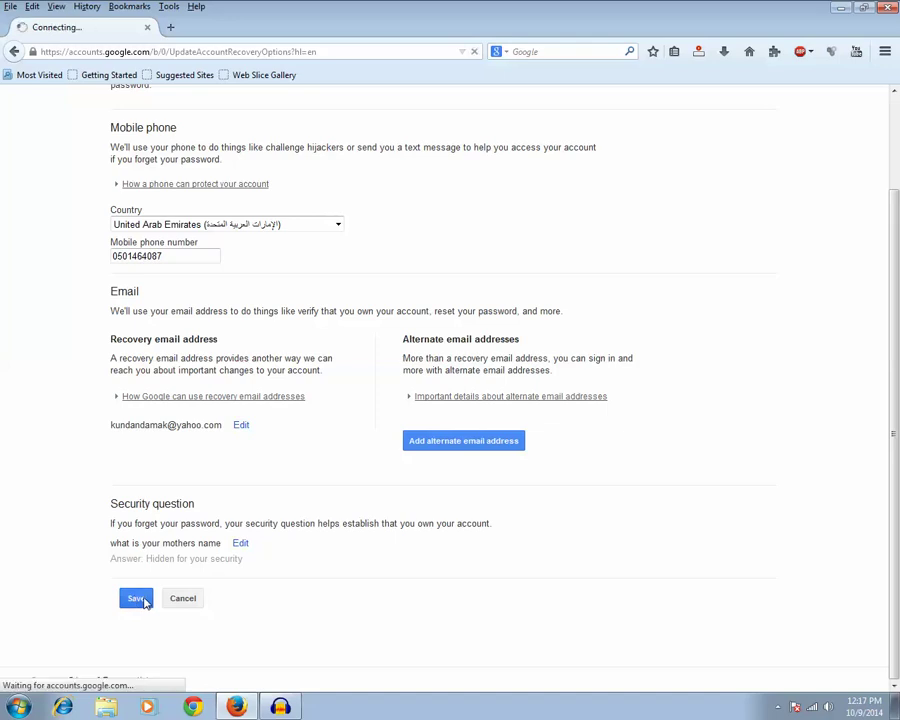